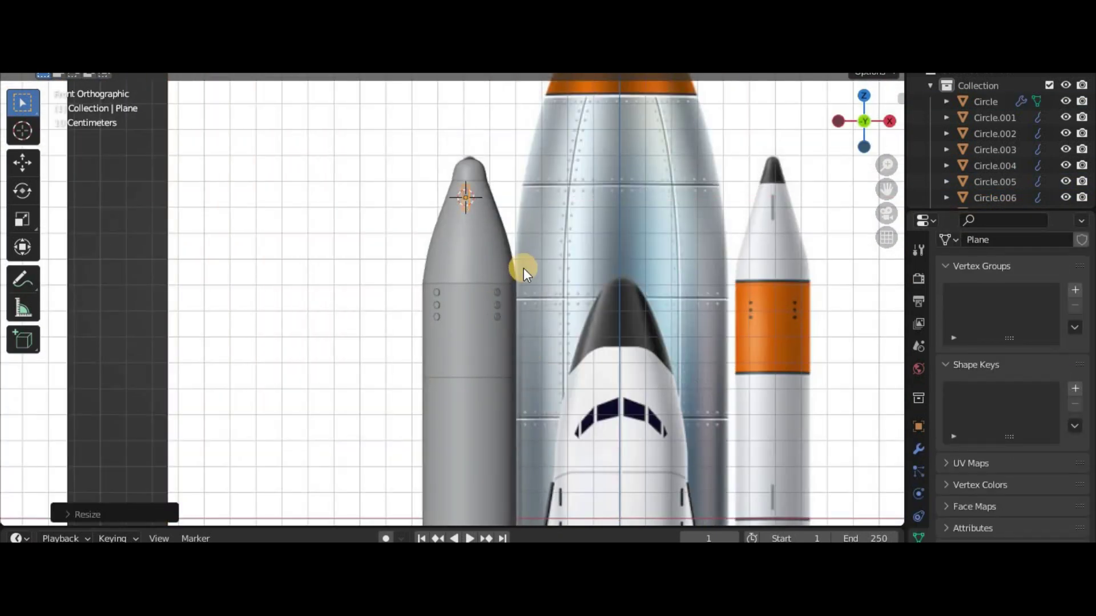
# Orbit to check the boosters in perspective, then return to Front Orthographic view
pyautogui.moveTo(850, 128); pyautogui.dragTo(715, 347)
pyautogui.press('KP_1')
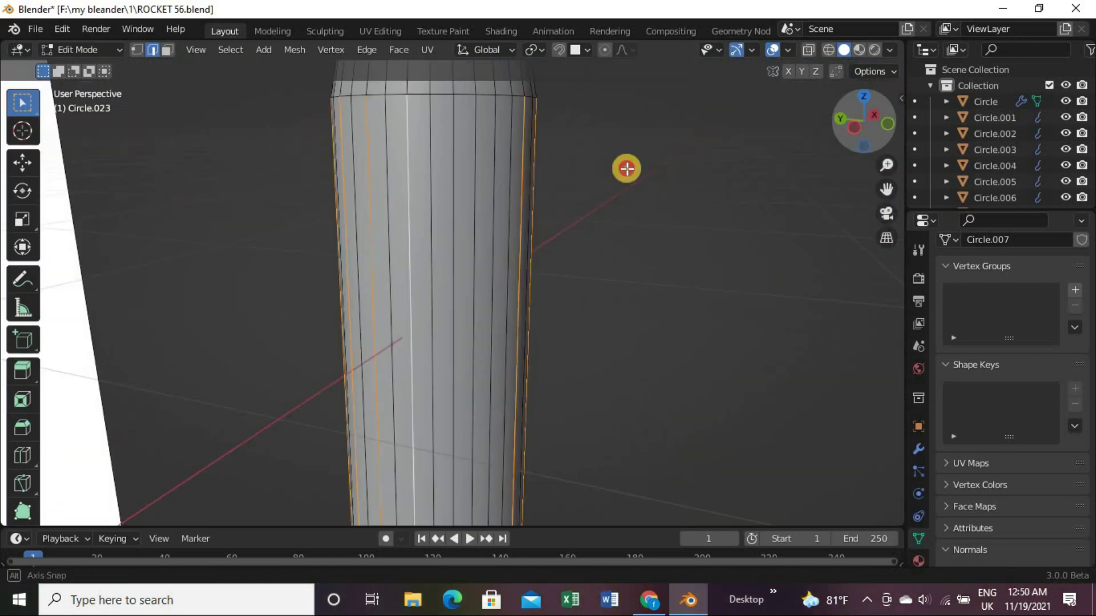
# Reorient the viewport to face the blueprint head-on
pyautogui.keyDown('alt'); pyautogui.moveTo(746, 133); pyautogui.dragTo(512, 399, button='middle'); pyautogui.keyUp('alt')
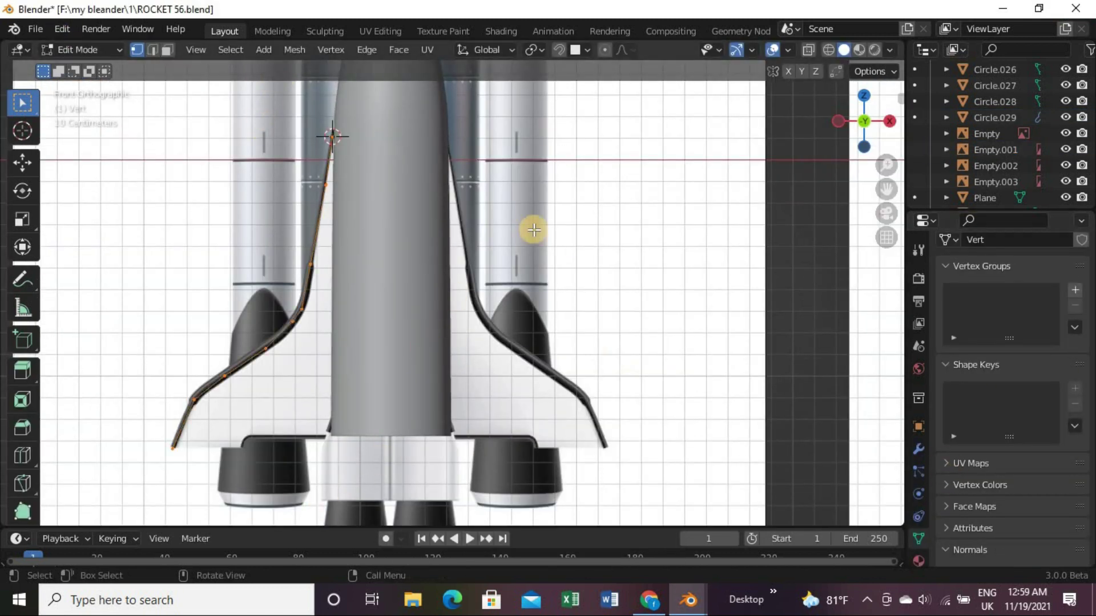
# Open the object's modifier settings and add a new circle at the 3D cursor for the engines
pyautogui.click(918, 449)
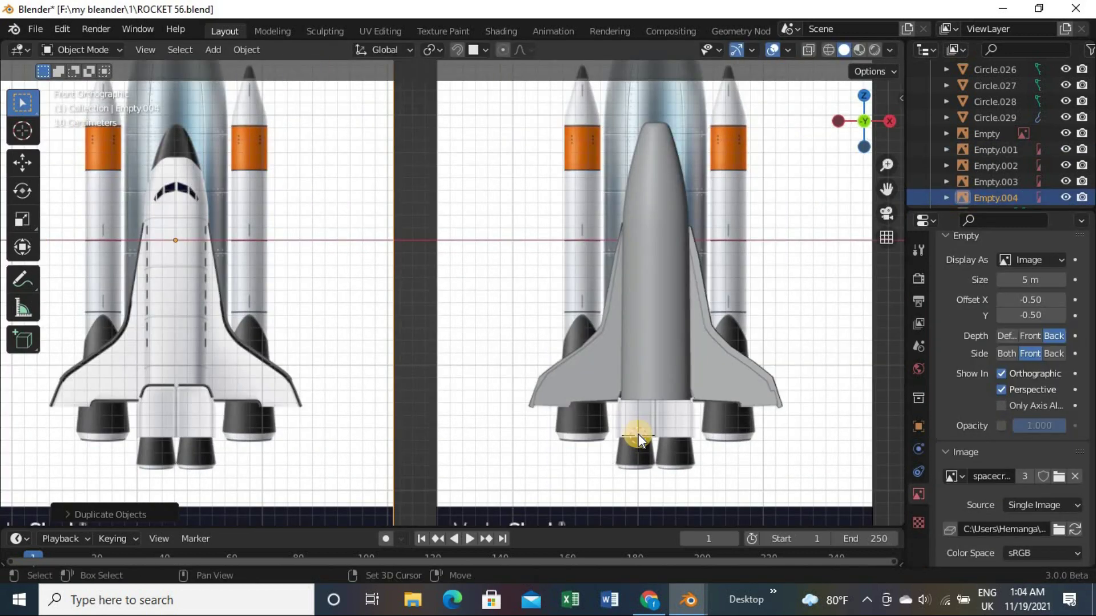
pyautogui.hotkey('shift', 'a')
pyautogui.click(773, 364)
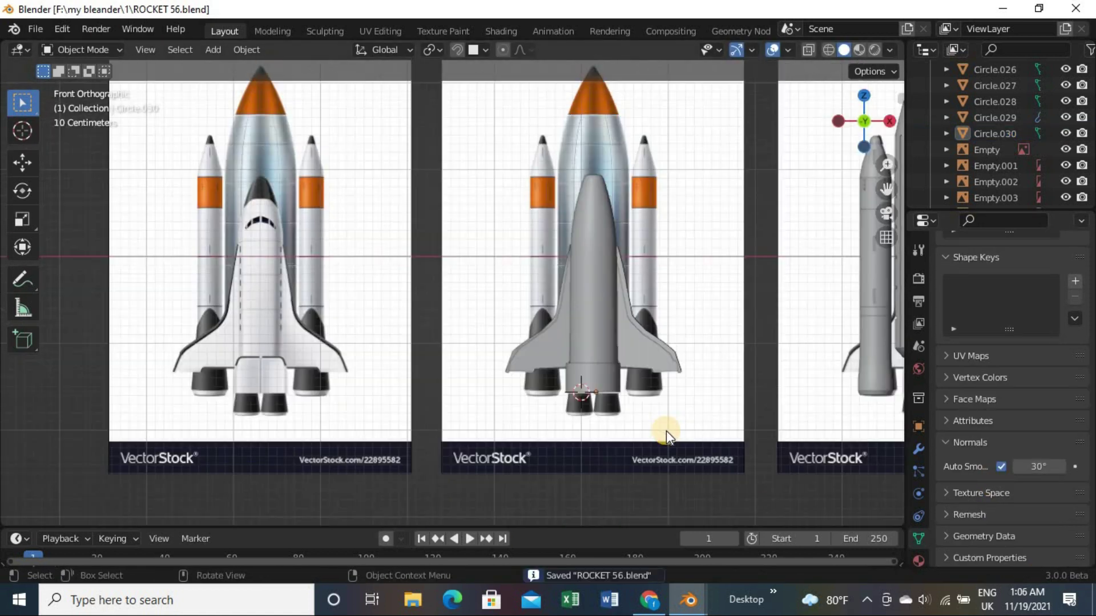
pyautogui.scroll(6, 667, 437)
# Separate the selected nozzle geometry into its own object and return to Object Mode
pyautogui.rightClick(515, 392)
pyautogui.scroll(3, 423, 451)
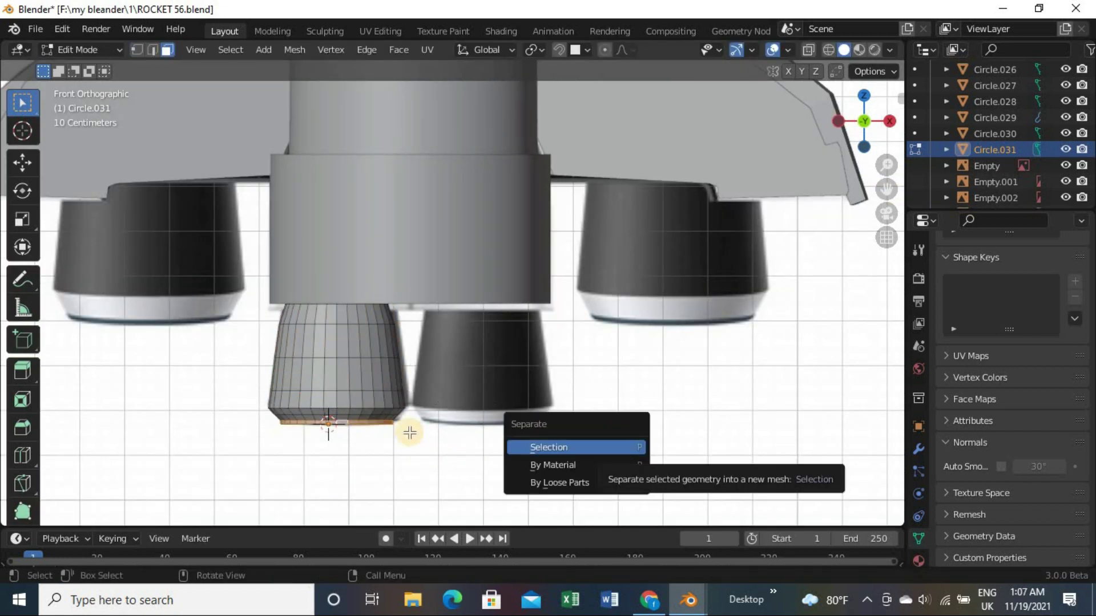
pyautogui.press('Return')
pyautogui.press('Tab')
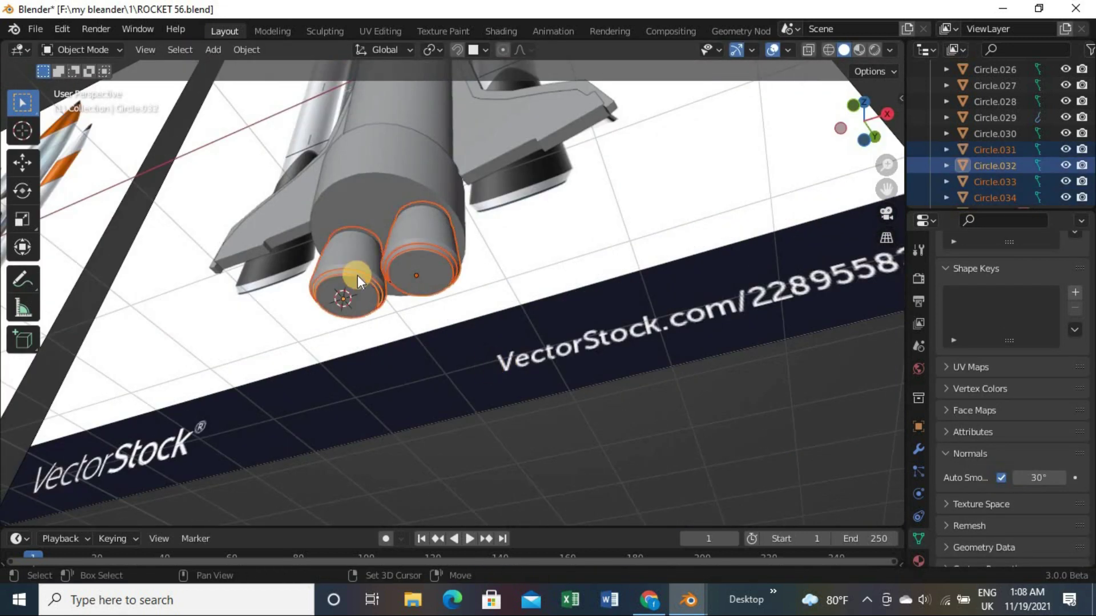
pyautogui.scroll(-5, 521, 465)
# Enter Edit Mode on the middle rocket's fuselage and inspect it from below
pyautogui.click(528, 255)
pyautogui.press('Tab')
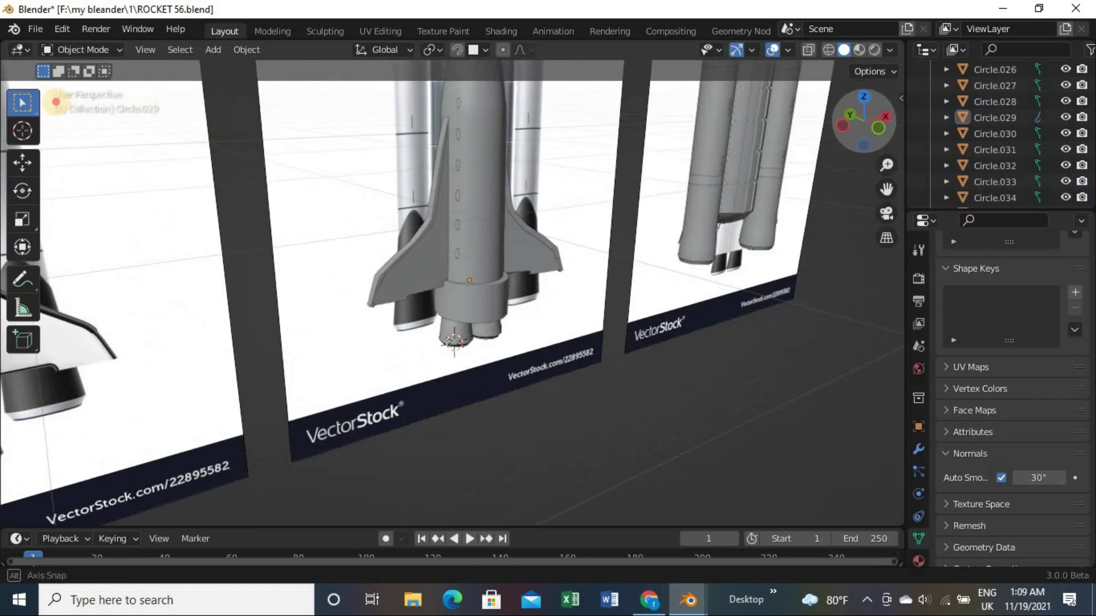
pyautogui.moveTo(49, 97)
pyautogui.mouseDown(button='middle')
pyautogui.moveTo(839, 246)
pyautogui.moveTo(469, 171)
pyautogui.mouseUp(button='middle')
pyautogui.press('Tab')
pyautogui.scroll(4, 380, 150)
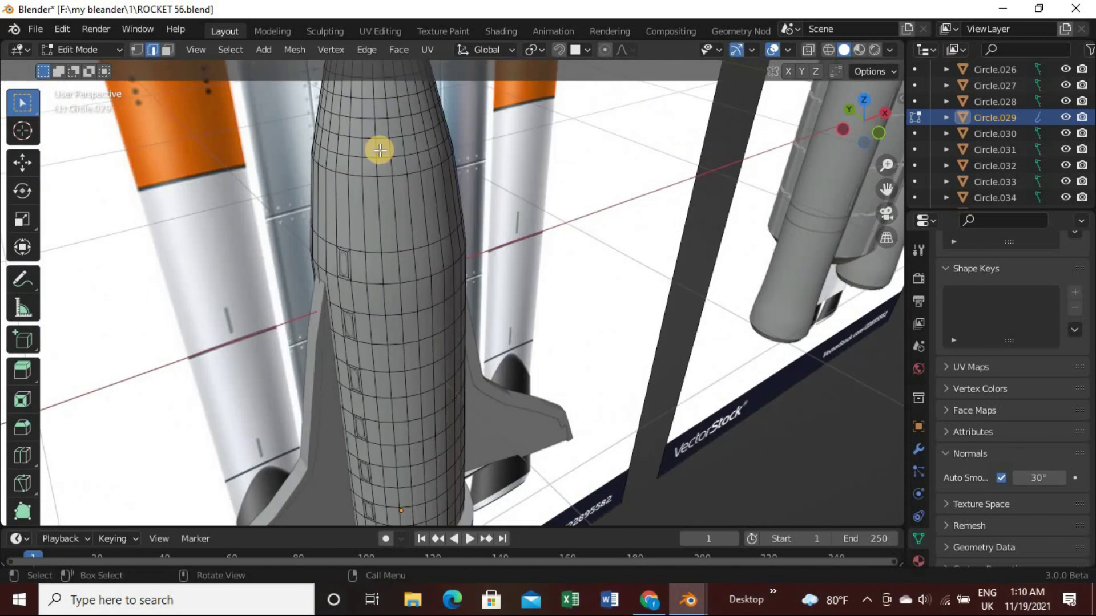
# Inspect the fuselage mesh from the front view and by orbiting around the rocket
pyautogui.click(878, 132)
pyautogui.scroll(3, 198, 247)
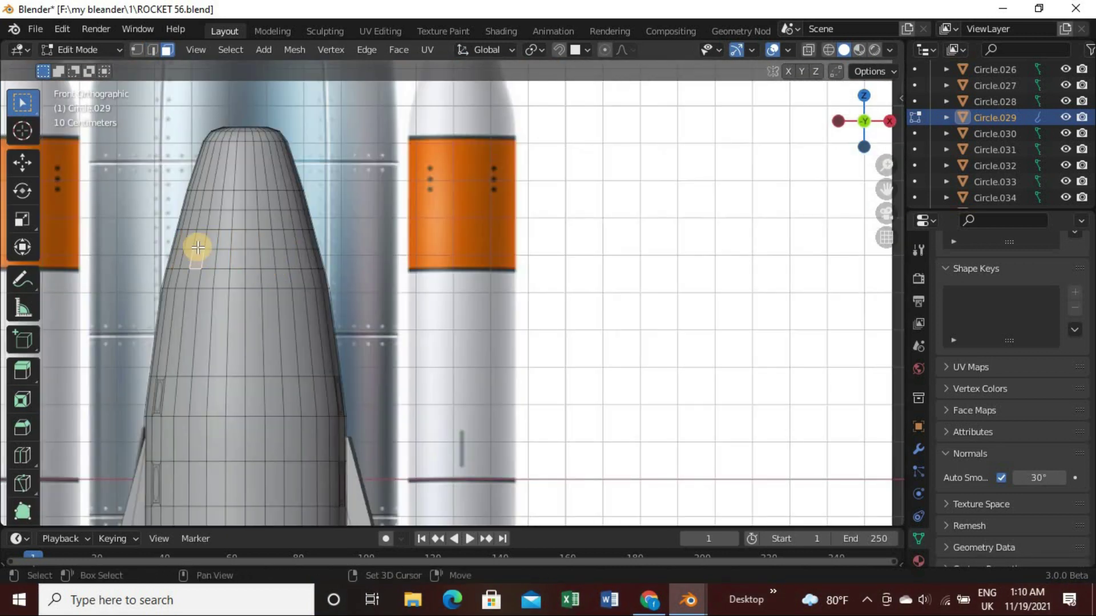
pyautogui.moveTo(520, 352); pyautogui.dragTo(778, 374, button='middle')
pyautogui.scroll(-4, 430, 374)
pyautogui.scroll(5, 416, 485)
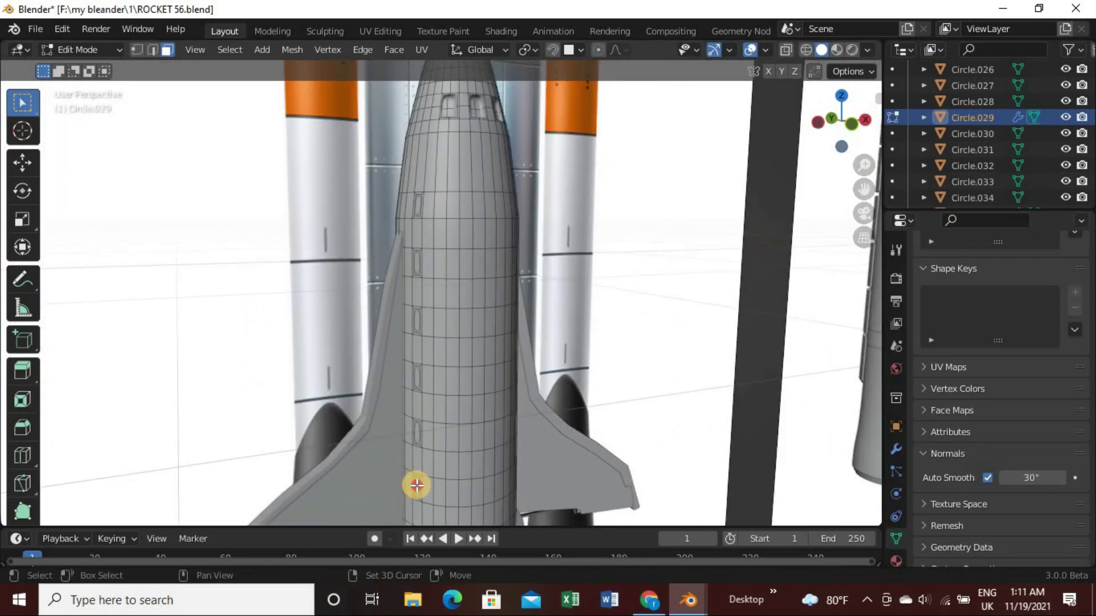
pyautogui.moveTo(414, 435); pyautogui.dragTo(320, 371, button='middle')
# Return to Object Mode and select the fuselage object Circle.029 in front view
pyautogui.press('Tab')
pyautogui.scroll(-5, 567, 214)
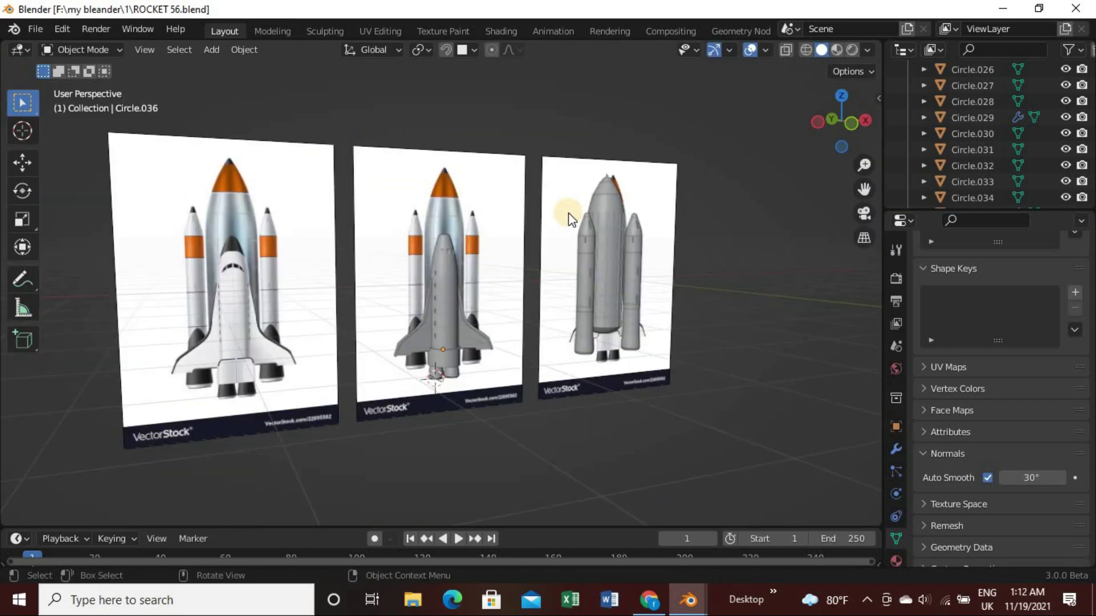
pyautogui.press('KP_1')
pyautogui.click(496, 391)
pyautogui.moveTo(496, 393); pyautogui.dragTo(713, 126, button='middle')
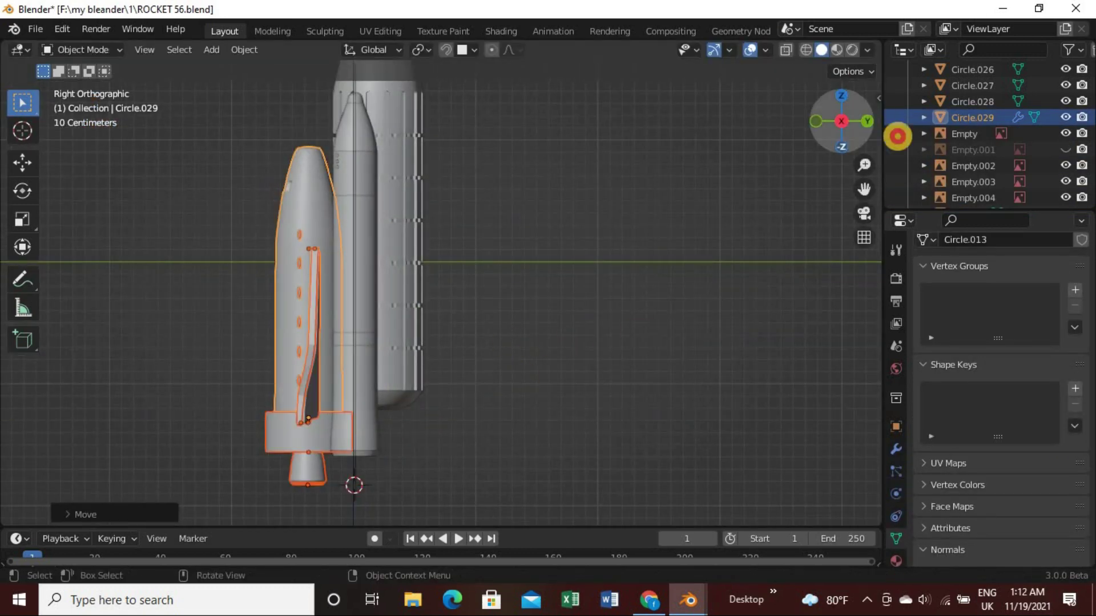
# Set the area light's power to 100 W and switch to the Shading workspace
pyautogui.press('Tab')
pyautogui.press('KP_1')
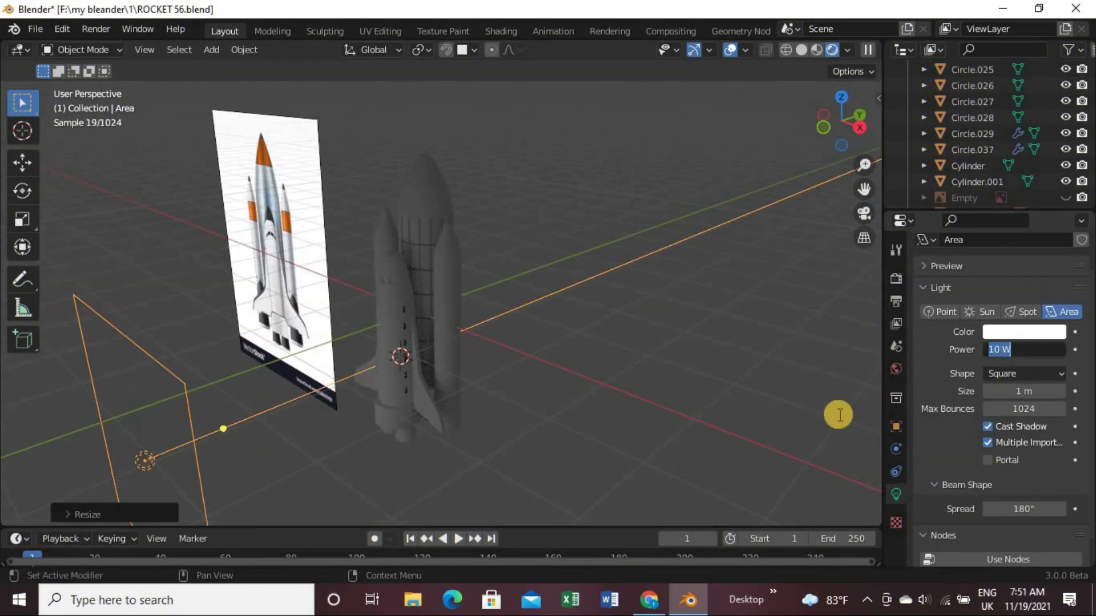
pyautogui.write('100')
pyautogui.press('Return')
pyautogui.press('KP_1')
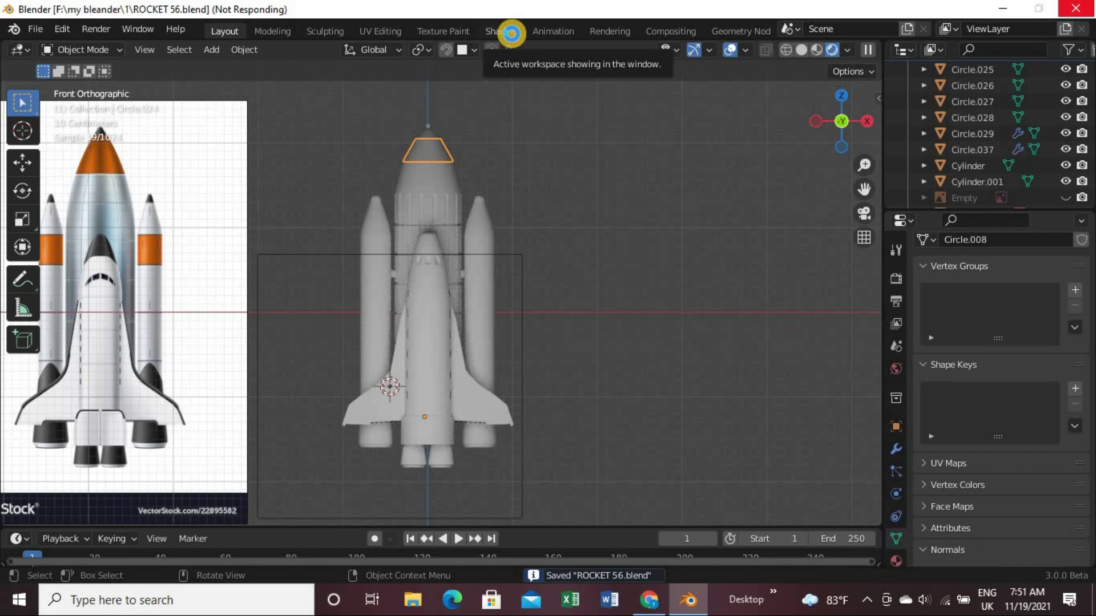
pyautogui.click(512, 33)
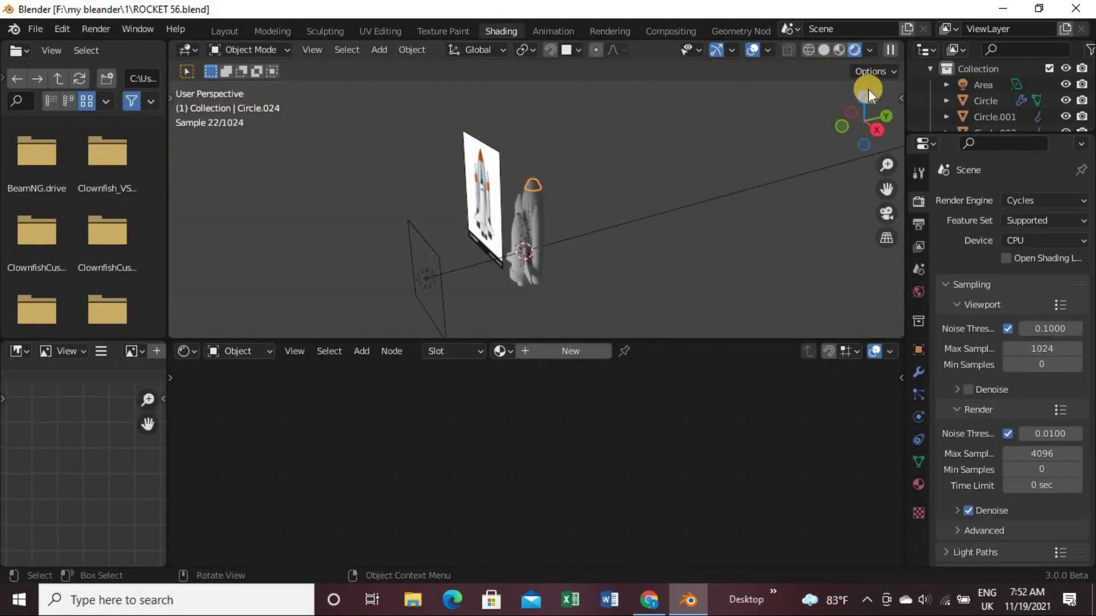
# Add the Metal007 normal and roughness images from File Explorer into the material's node tree
pyautogui.click(415, 589)
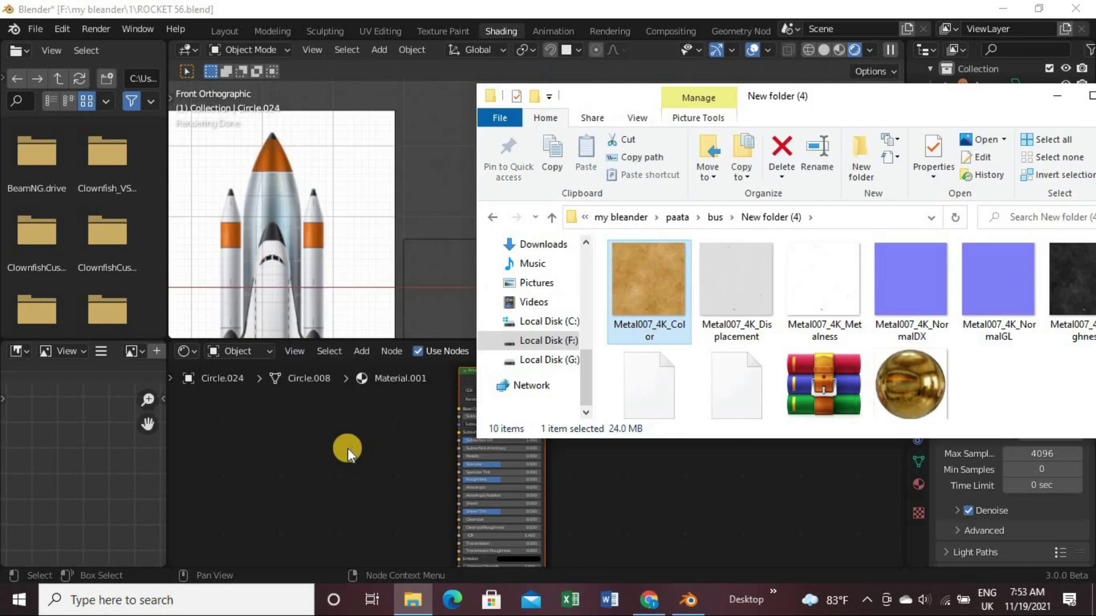
pyautogui.moveTo(1002, 122); pyautogui.dragTo(308, 433)
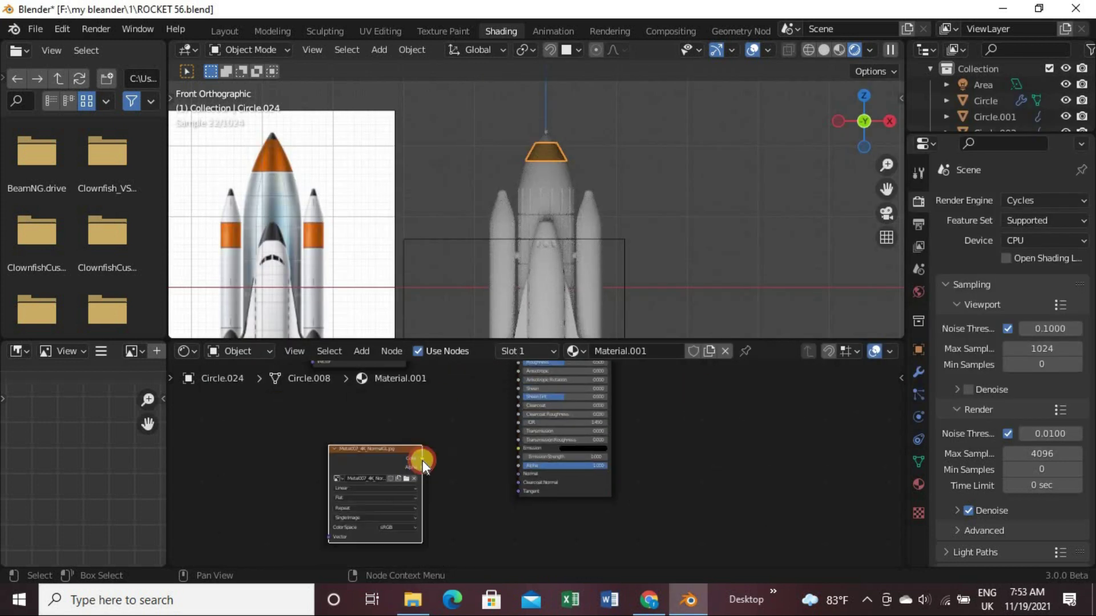
pyautogui.click(413, 599)
pyautogui.moveTo(973, 281); pyautogui.dragTo(509, 433)
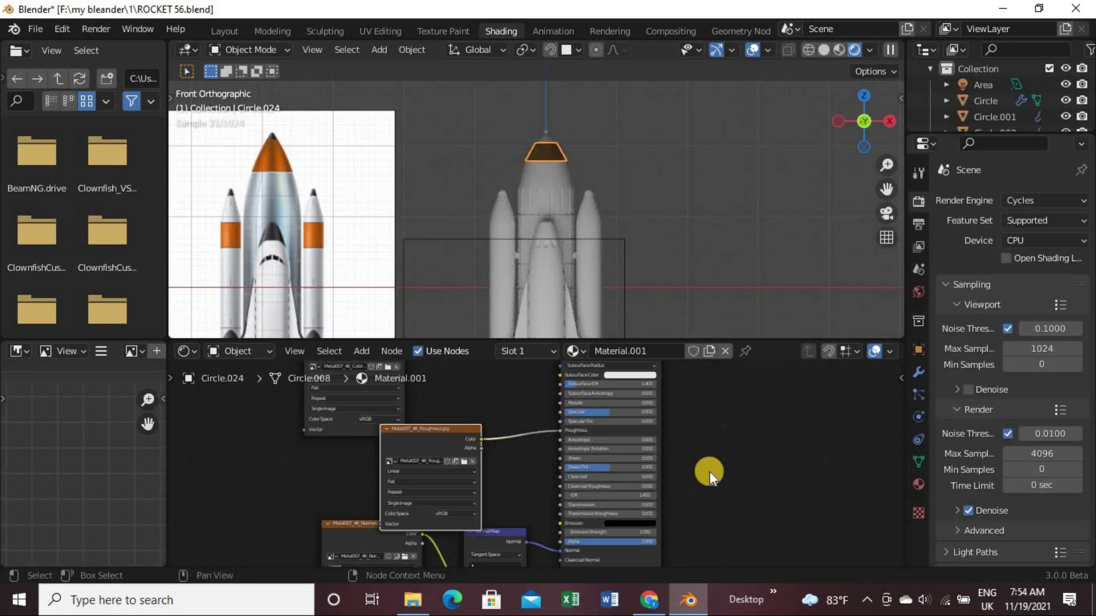
pyautogui.press('Home')
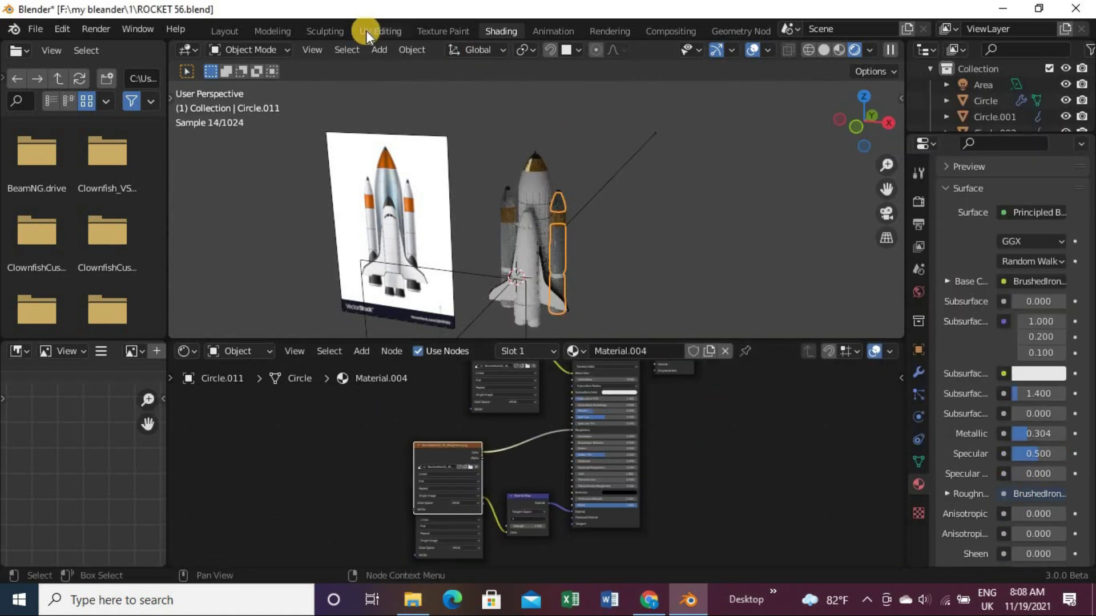
# Switch between UV Editing and Shading, enter Edit Mode on the orbiter mesh, and view its shader nodes
pyautogui.click(368, 31)
pyautogui.click(501, 31)
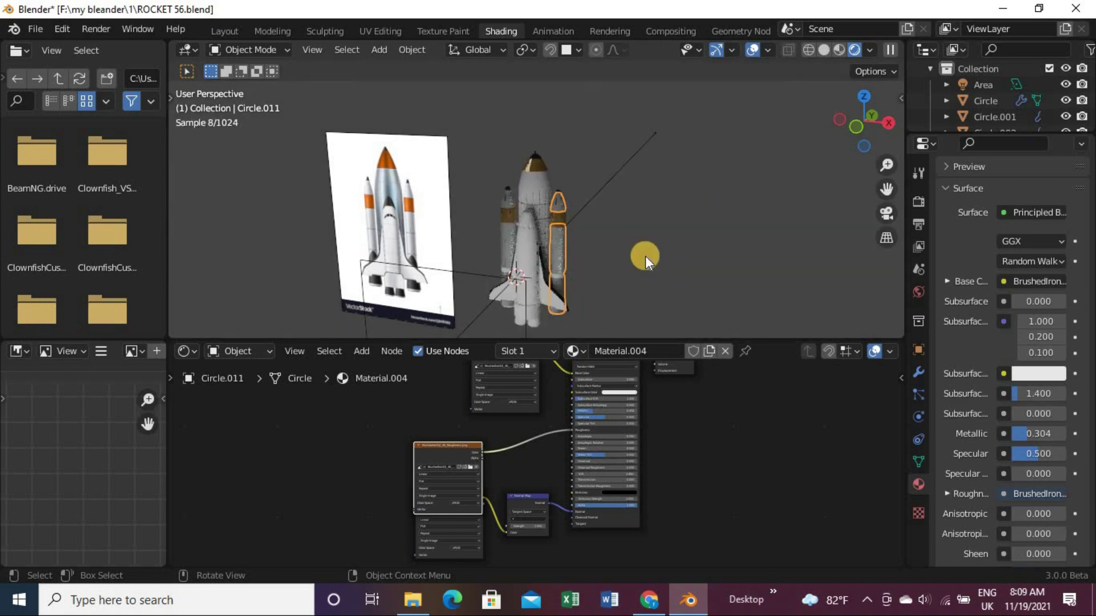
pyautogui.scroll(5, 645, 255)
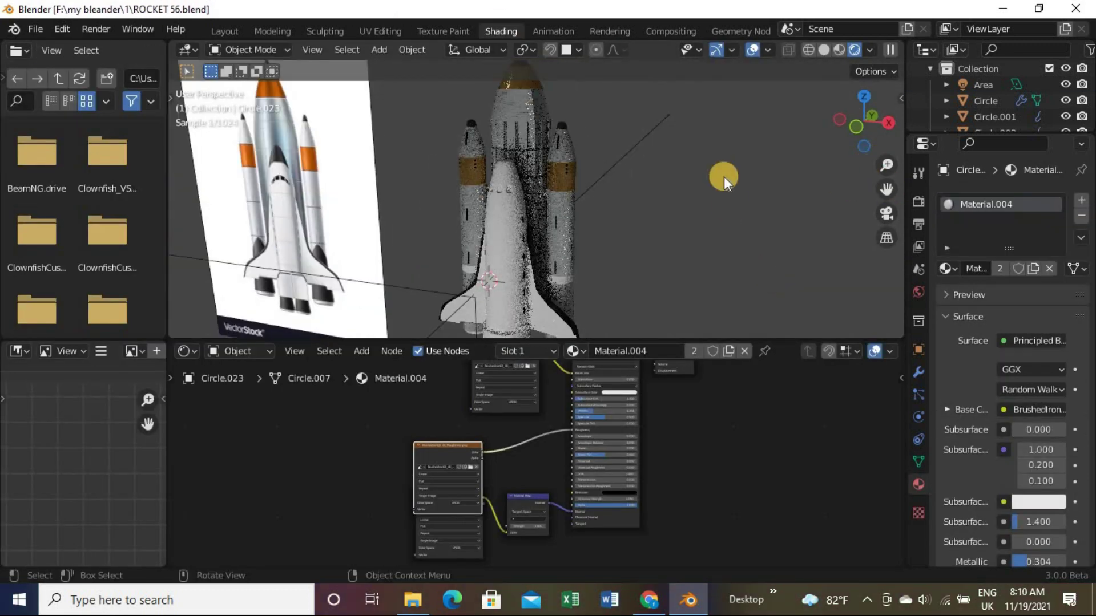
pyautogui.click(505, 189)
pyautogui.press('Tab')
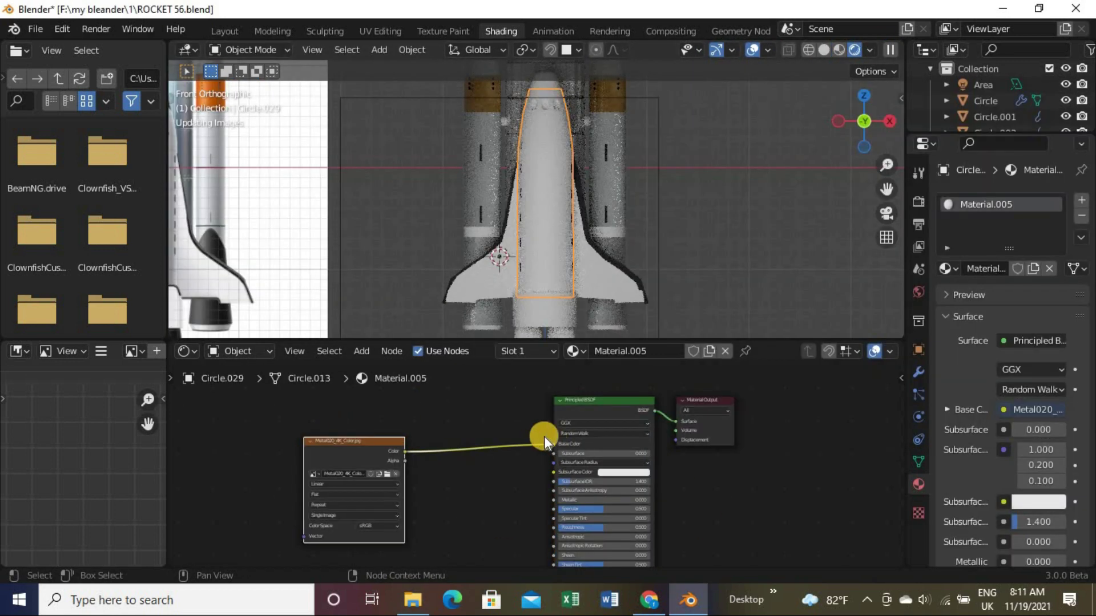
pyautogui.moveTo(761, 482); pyautogui.dragTo(330, 478, button='middle')
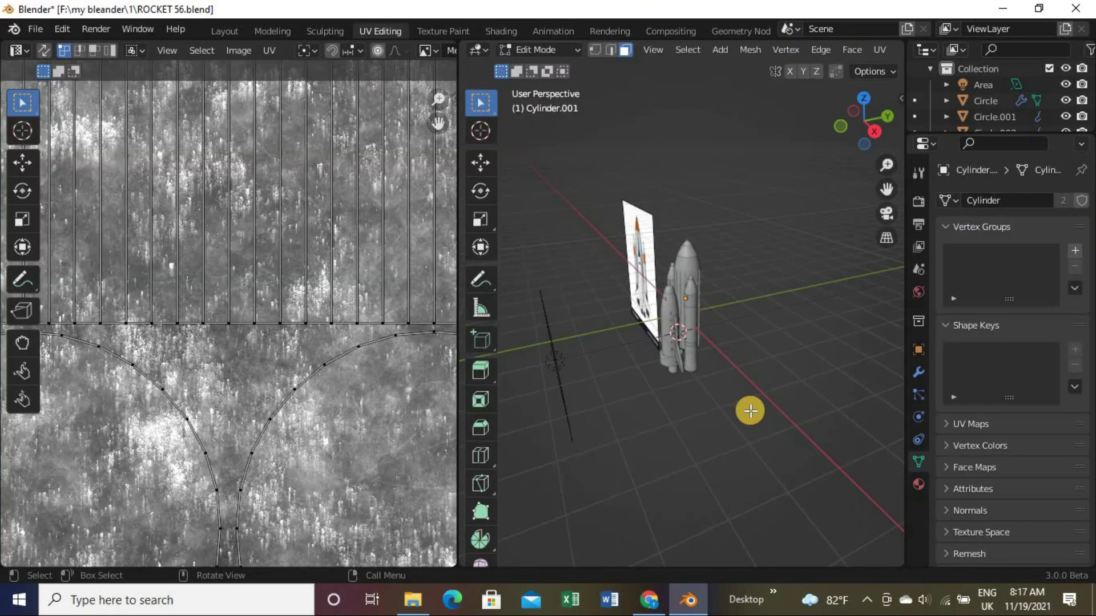
# Add a camera, lock it to the view, and frame the whole shuttle
pyautogui.hotkey('shift', 'a')
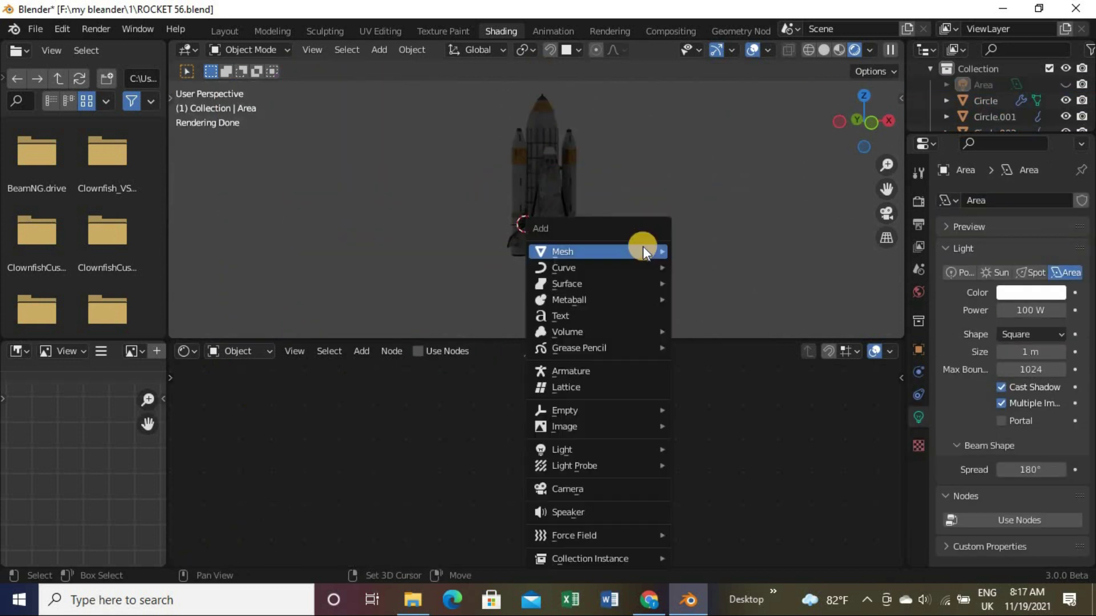
pyautogui.click(567, 487)
pyautogui.press('KP_0')
pyautogui.press('n')
pyautogui.click(805, 294)
pyautogui.moveTo(666, 225); pyautogui.dragTo(704, 191)
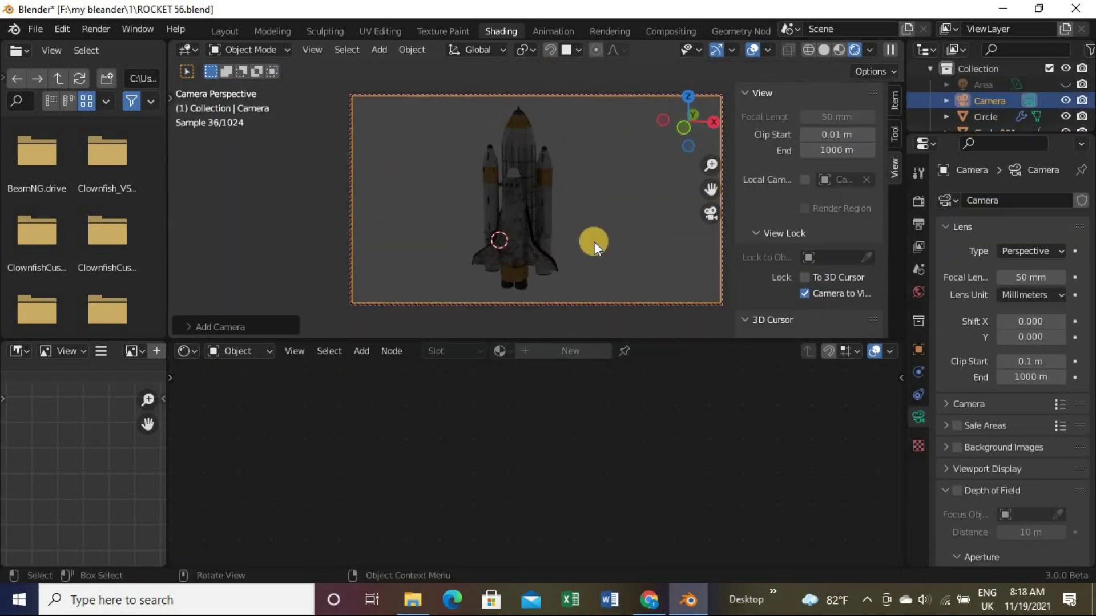
pyautogui.scroll(2, 594, 241)
# Make the window lights glow red and raise the area light's power to 500 W
pyautogui.click(572, 172)
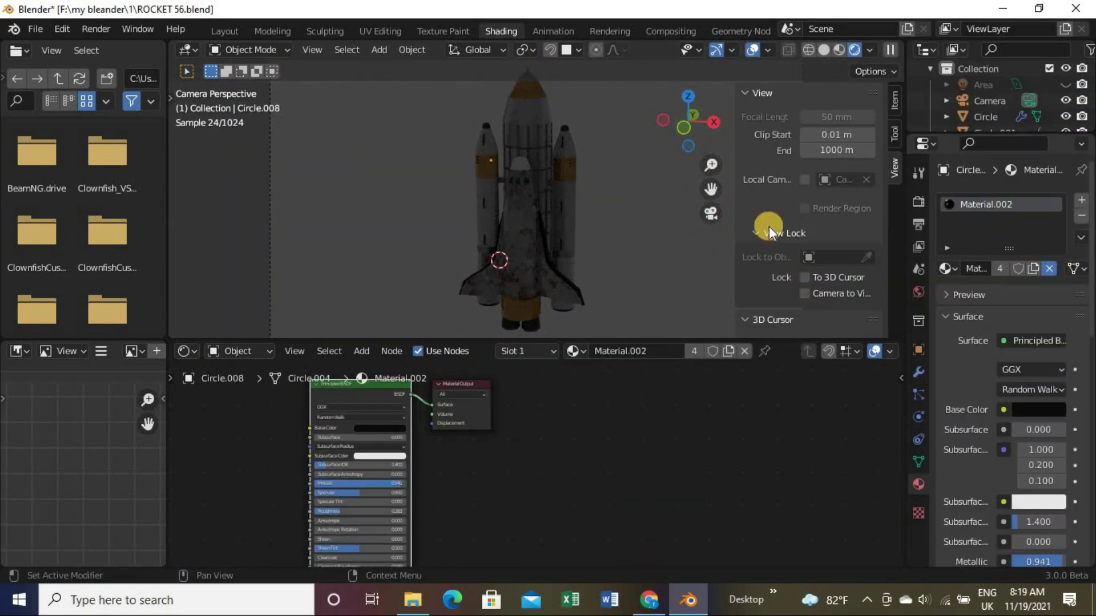
pyautogui.click(1036, 337)
pyautogui.click(530, 192)
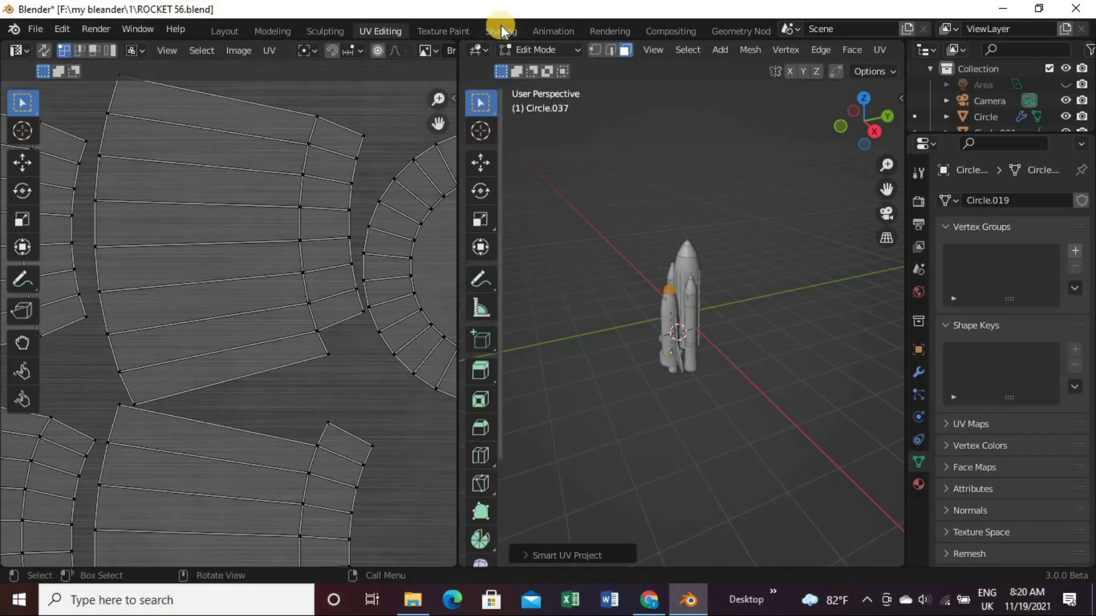
pyautogui.click(501, 30)
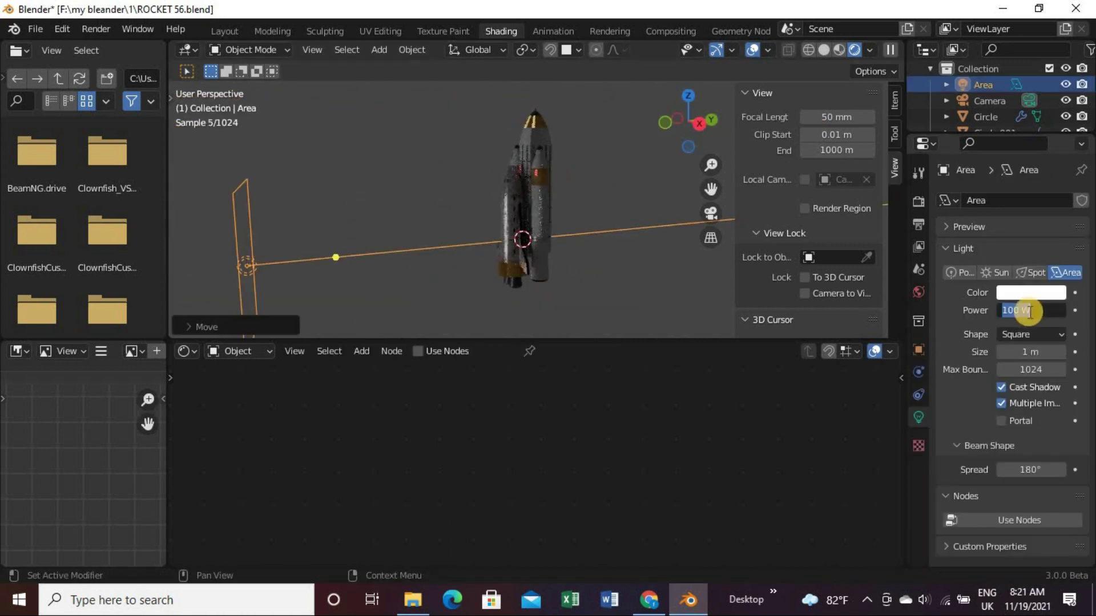
pyautogui.moveTo(682, 125)
pyautogui.mouseDown()
pyautogui.moveTo(660, 256)
pyautogui.moveTo(584, 274)
pyautogui.mouseUp()
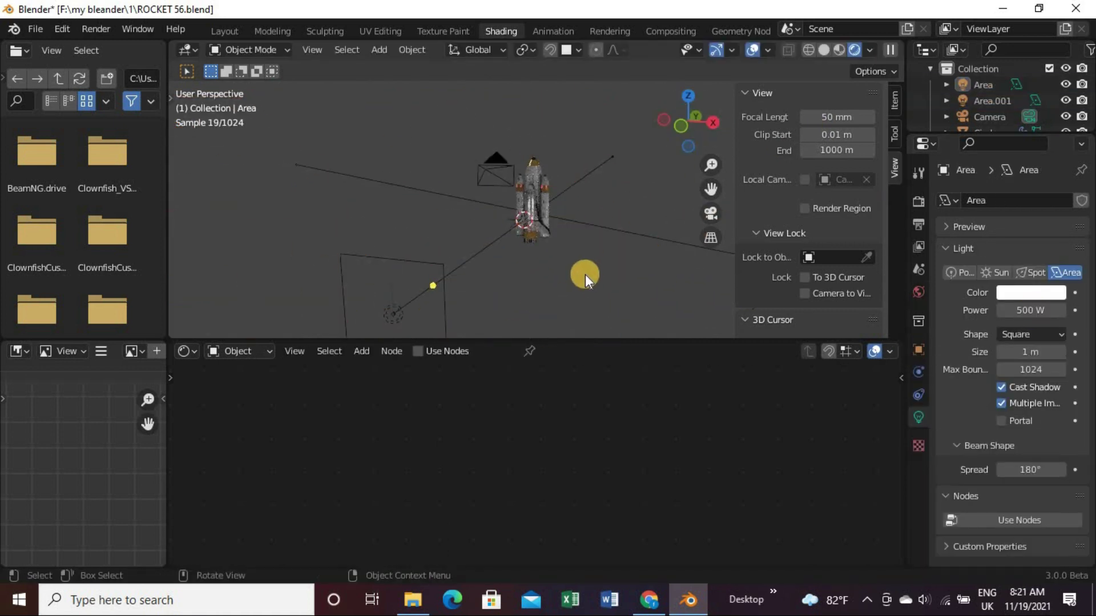
pyautogui.press('KP_0')
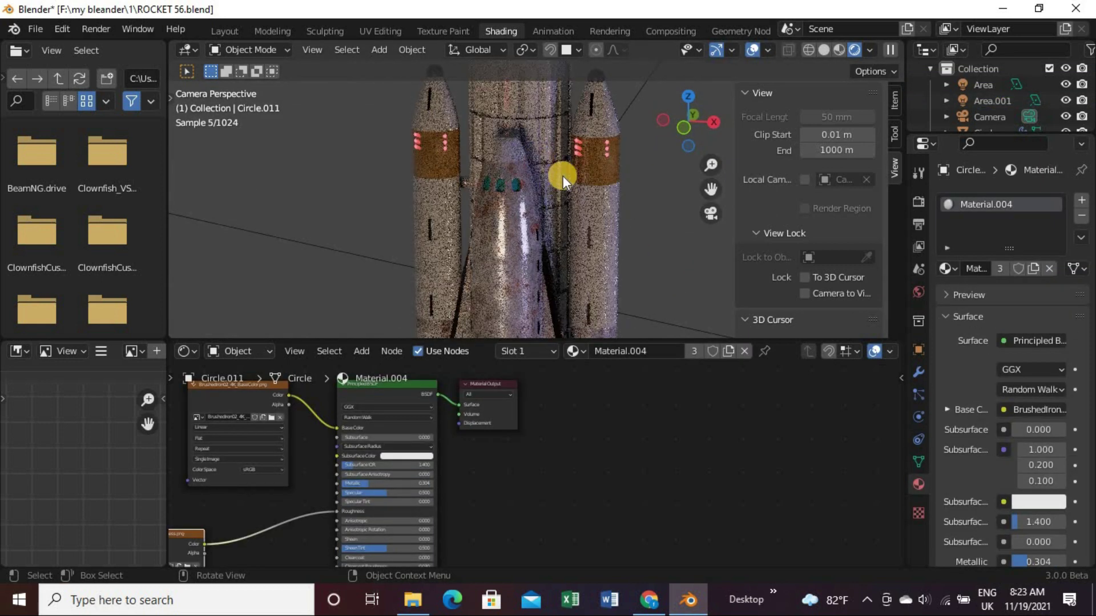
pyautogui.scroll(-3, 562, 180)
# Bring up Chrome's 'spacecraft blueprint' image results and start typing a new search
pyautogui.click(687, 587)
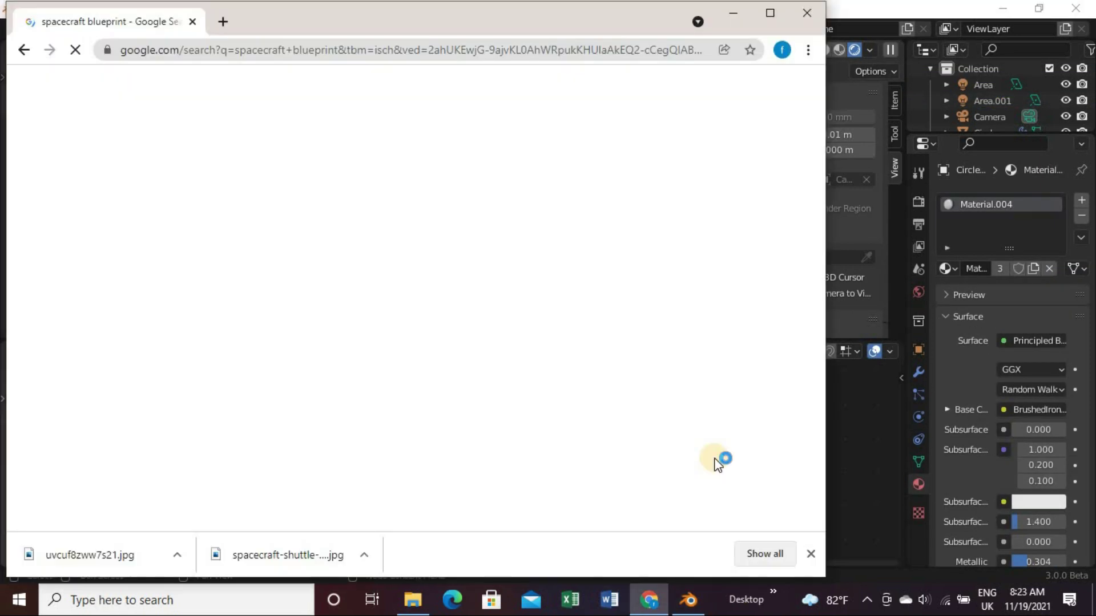
pyautogui.click(414, 139)
pyautogui.write('spaced')
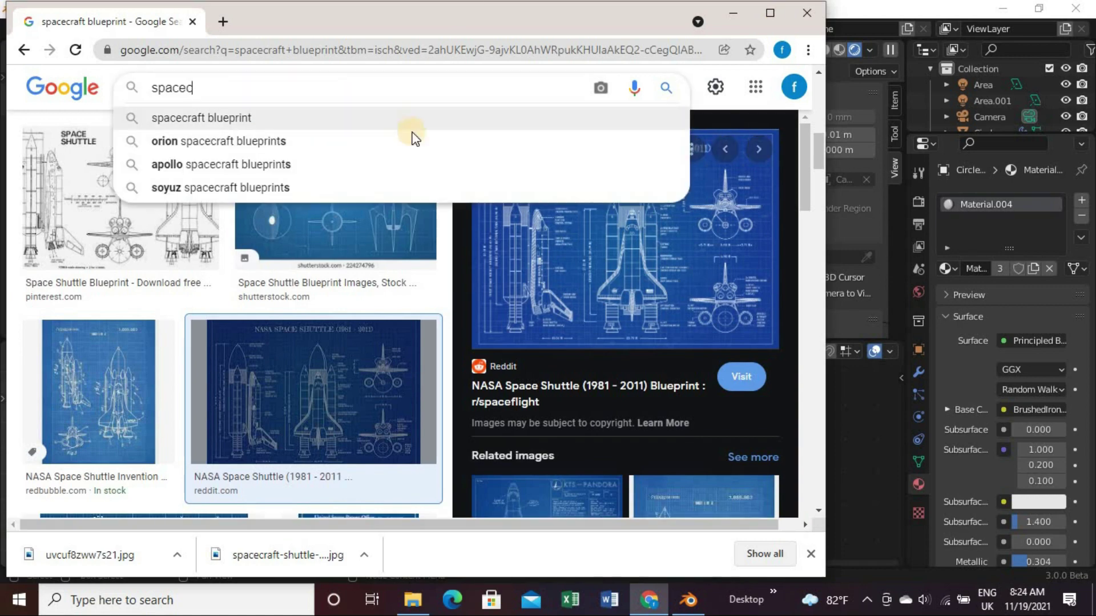
pyautogui.press('BackSpace')
pyautogui.press('BackSpace')
pyautogui.press('BackSpace')
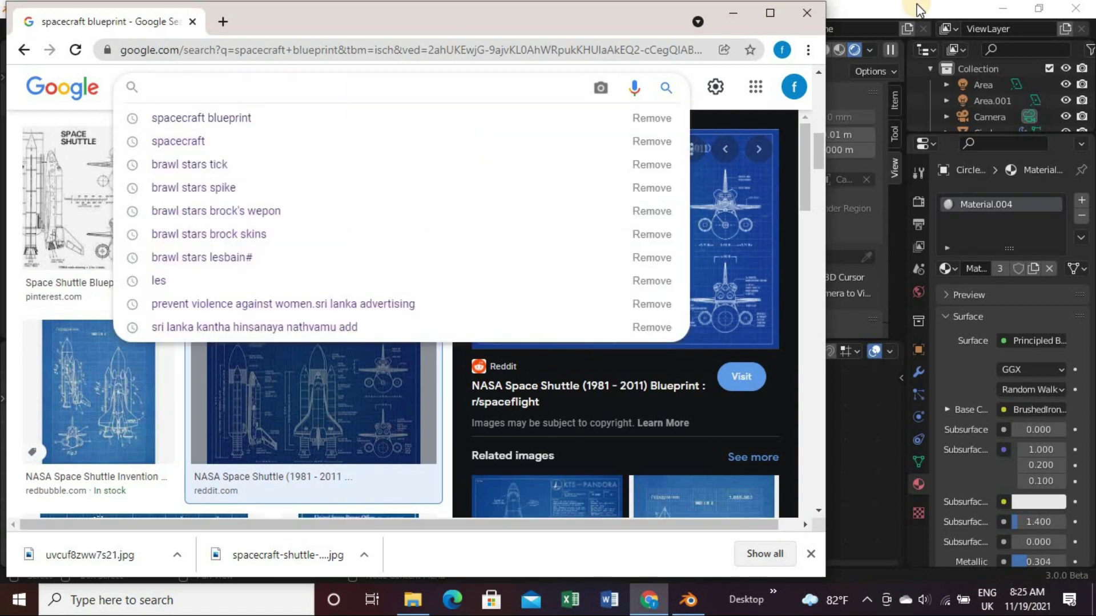